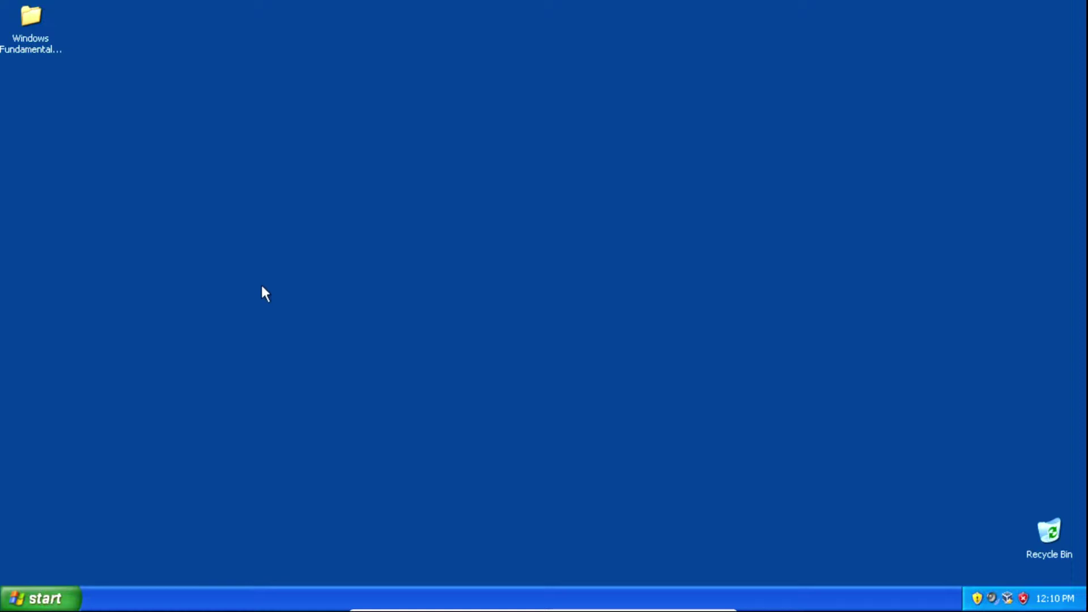
Bring up the Run dialog with Win+R.
key(super+r)
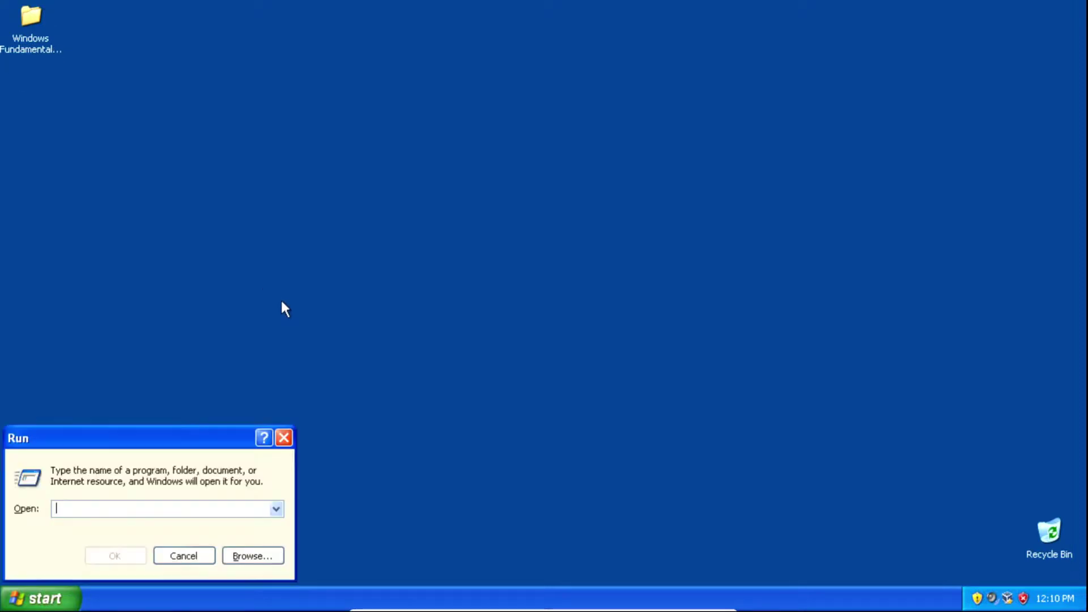
Run winver to confirm version 5.1 Service Pack 2, then close the About Windows box.
text(winver)
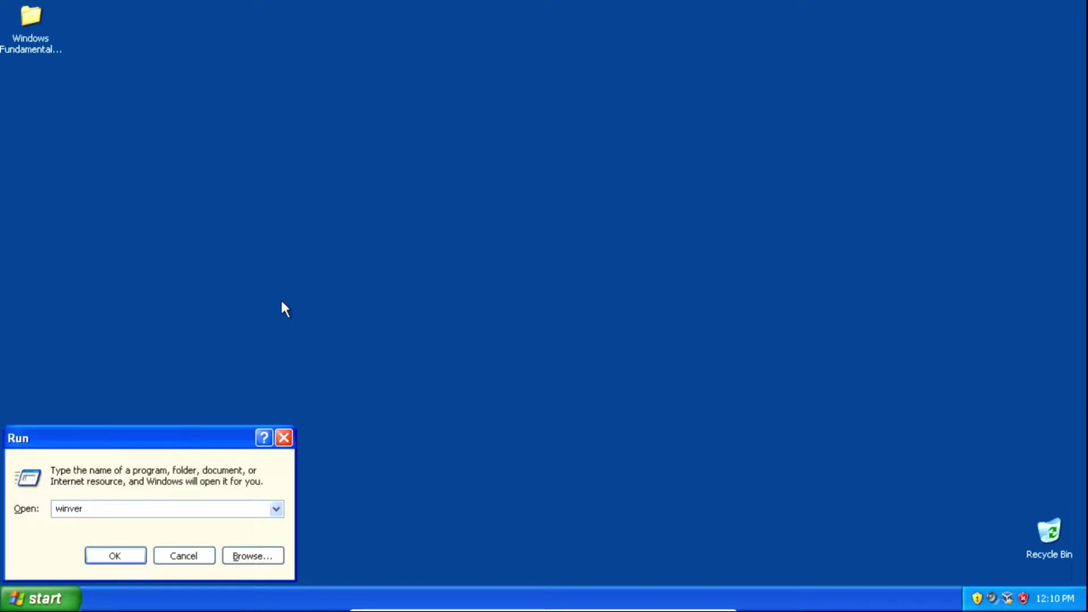
key(Return)
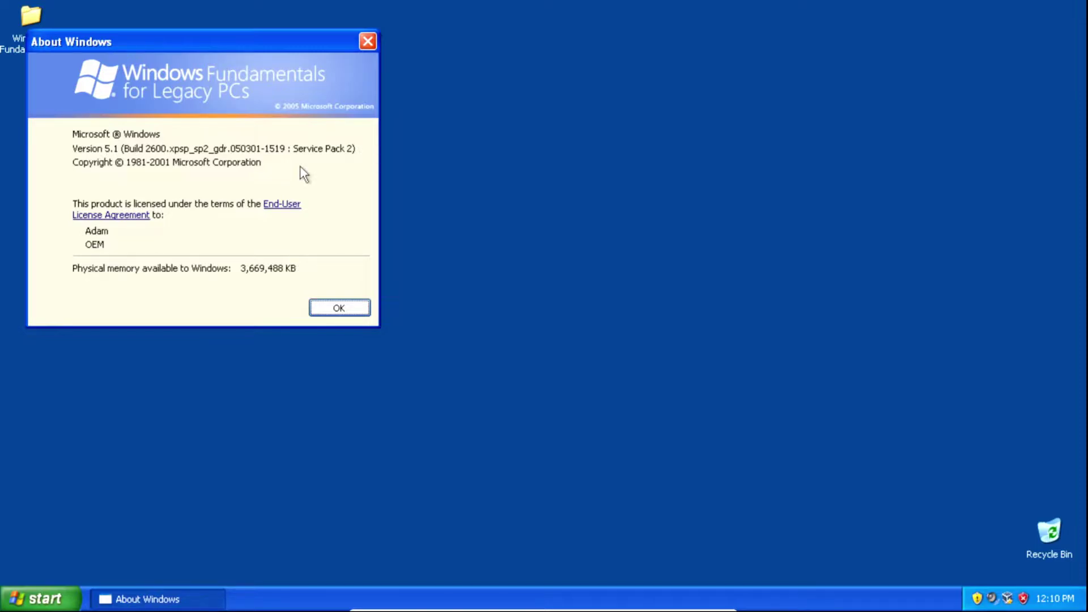
click(367, 41)
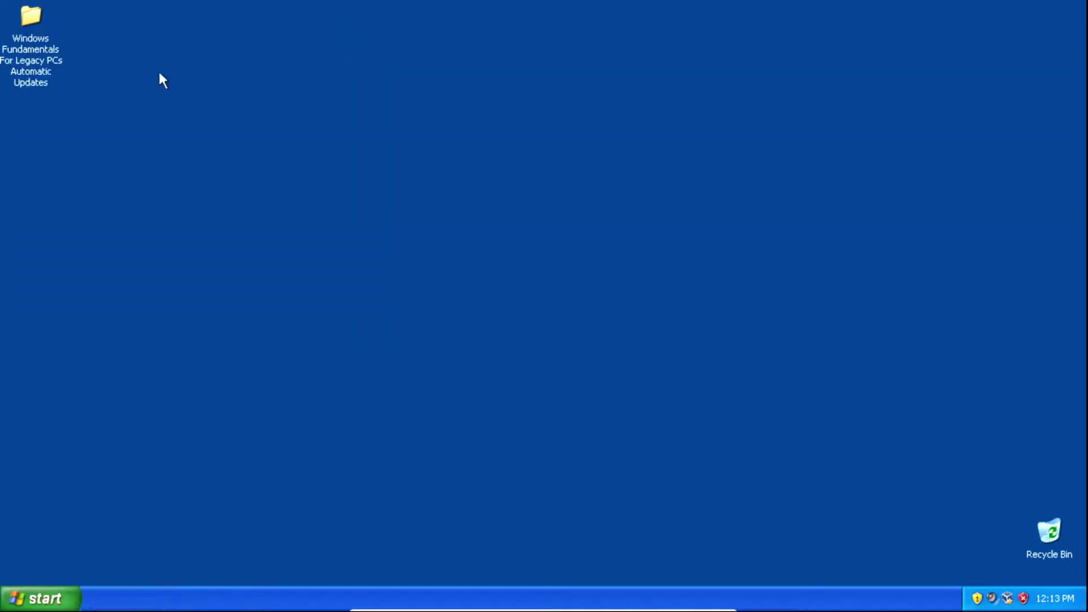
Install Windows XP Service Pack 3 from the 1. WFLP Service Pack 3 folder and restart.
double_click(40, 21)
double_click(280, 156)
double_click(283, 157)
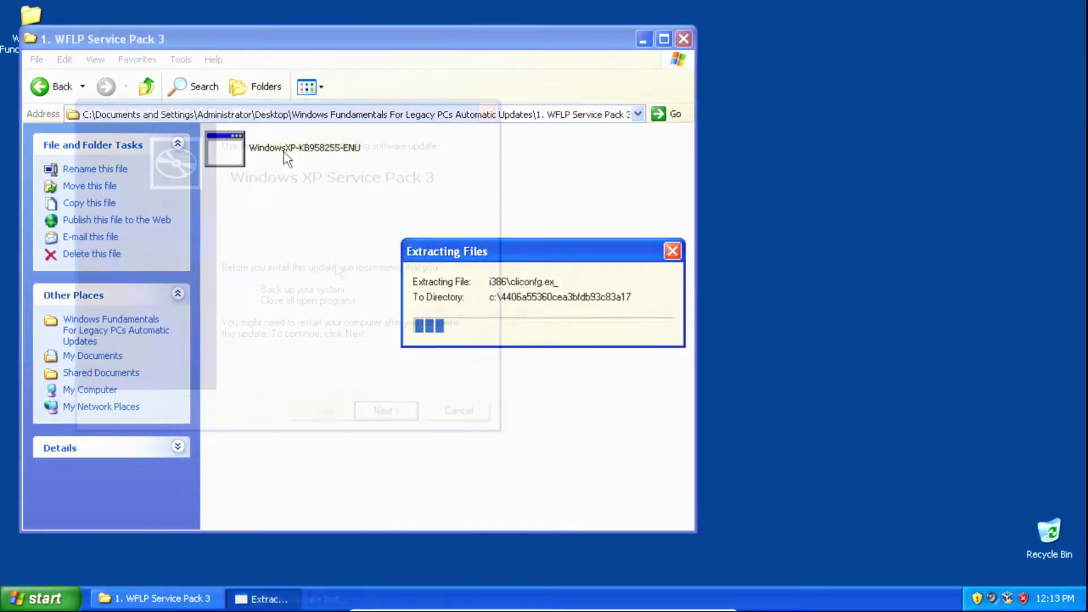
click(387, 410)
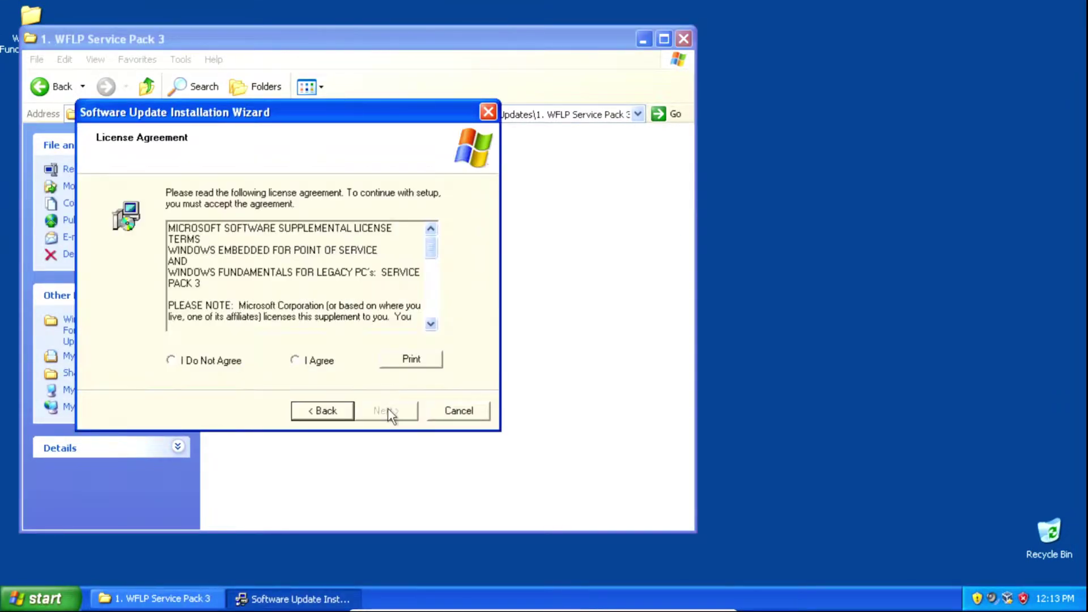
click(322, 361)
click(384, 412)
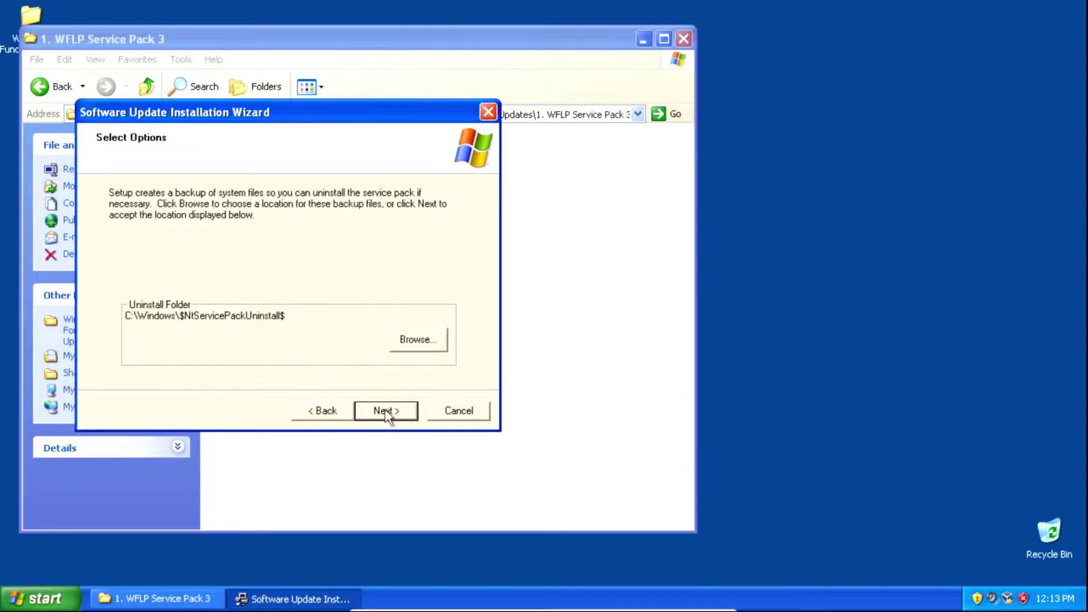
click(383, 410)
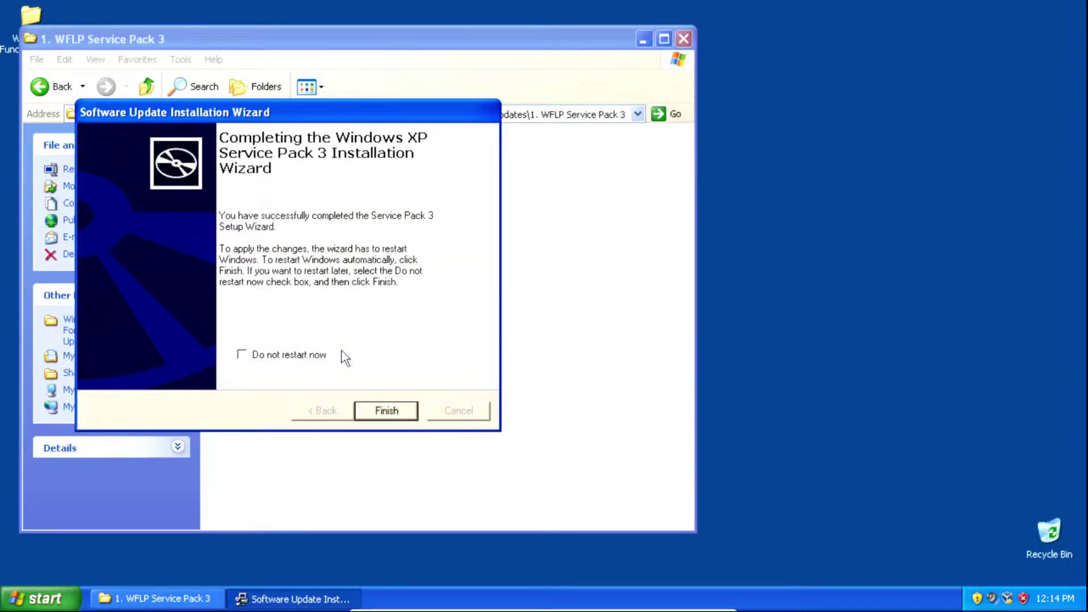
click(387, 410)
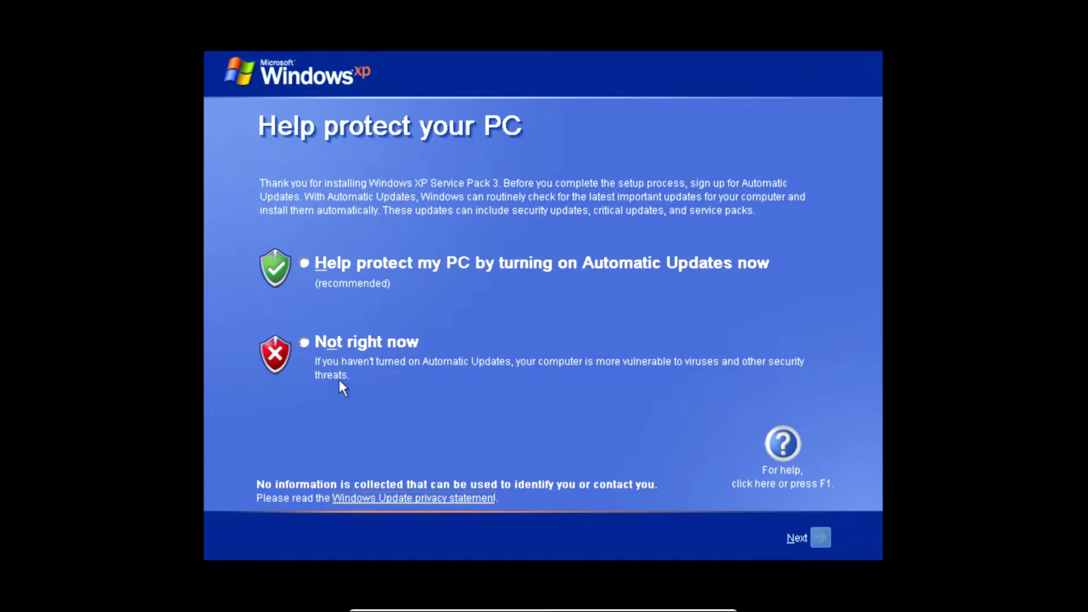
After the restart, postpone Automatic Updates with Not right now and reopen the updates folder.
click(304, 343)
click(816, 538)
double_click(40, 21)
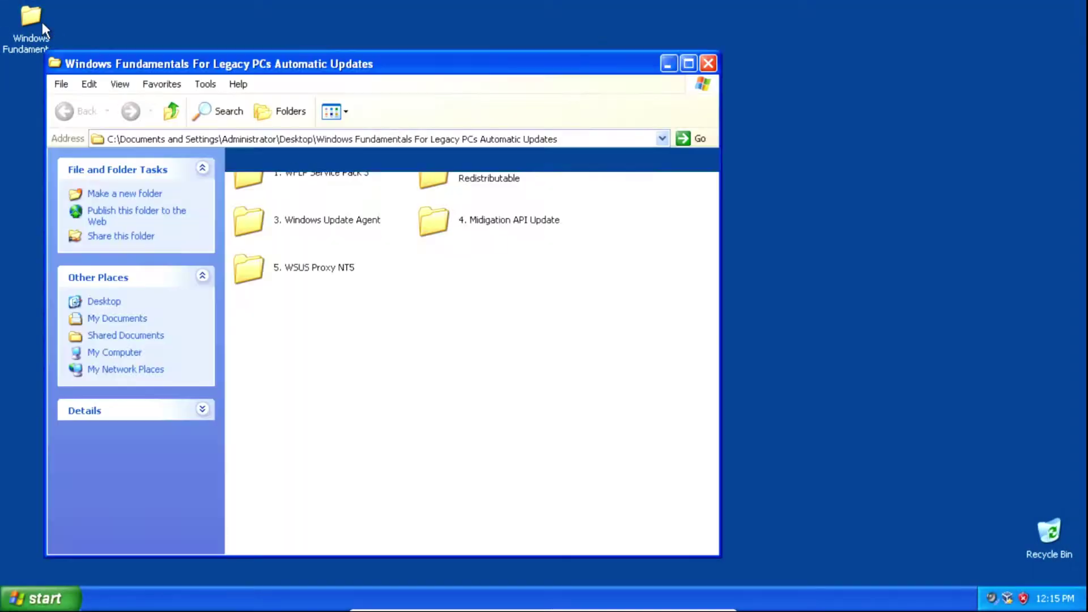
Install Visual C++ 2012 Redistributable (x86) from the 2. Visual C++ 2012 Redistributable folder.
double_click(499, 183)
double_click(290, 181)
click(378, 372)
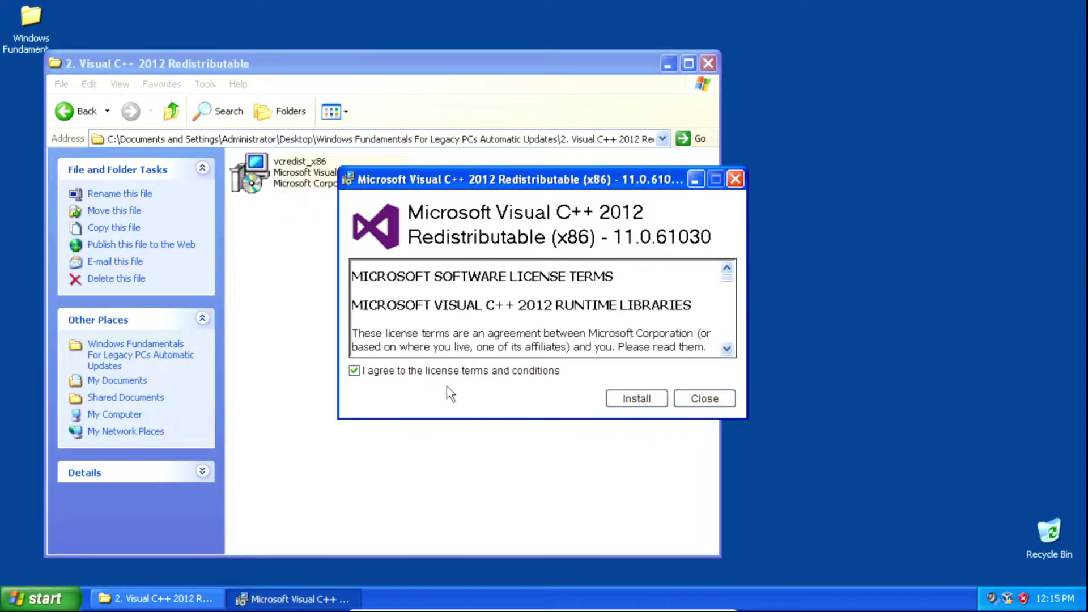
key(Return)
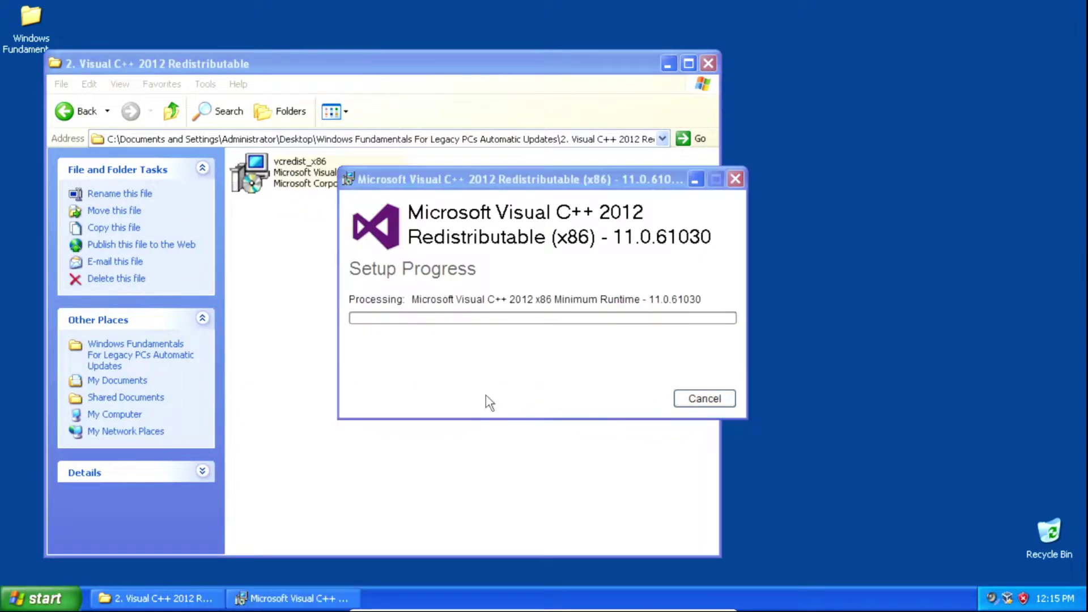
click(702, 400)
key(BackSpace)
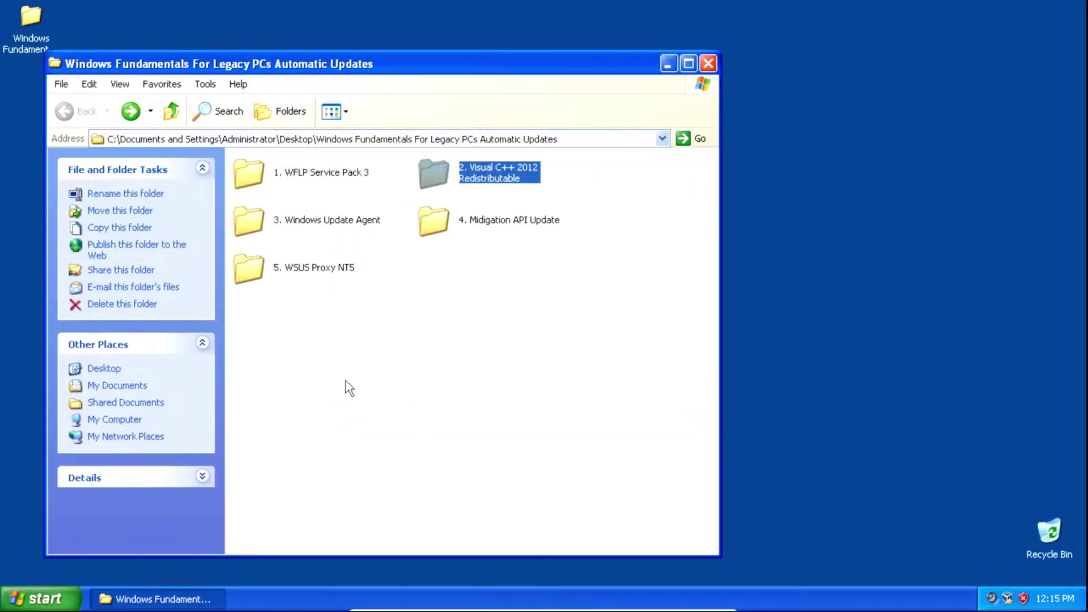
double_click(329, 224)
Install Windows Update Agent 7.6 (x86) from the 3. Windows Update Agent folder.
double_click(310, 189)
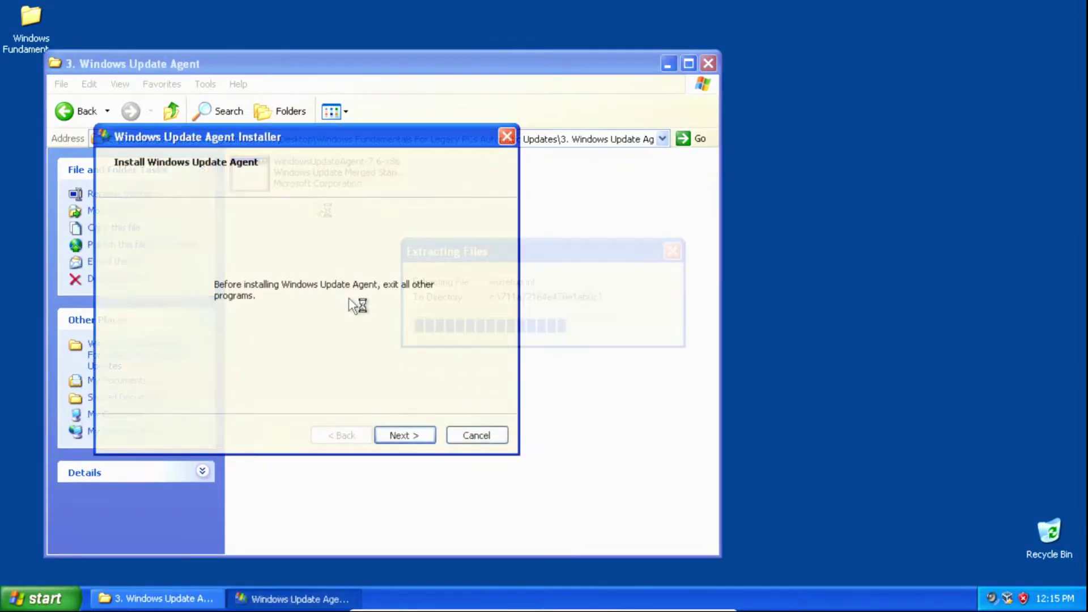
click(399, 435)
click(342, 387)
click(400, 434)
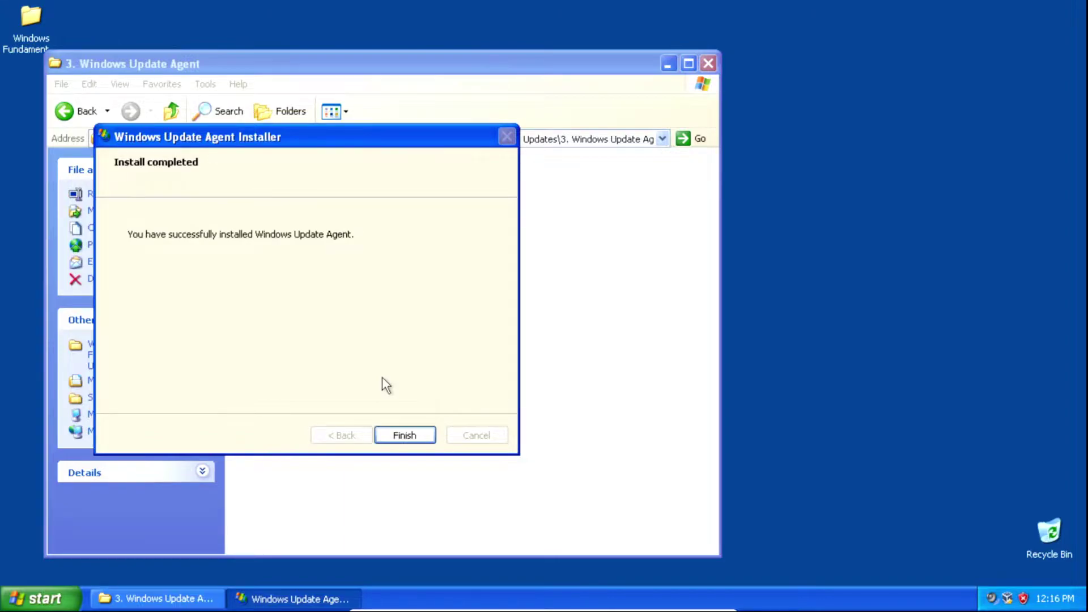
click(403, 436)
key(alt+Left)
click(376, 398)
double_click(506, 224)
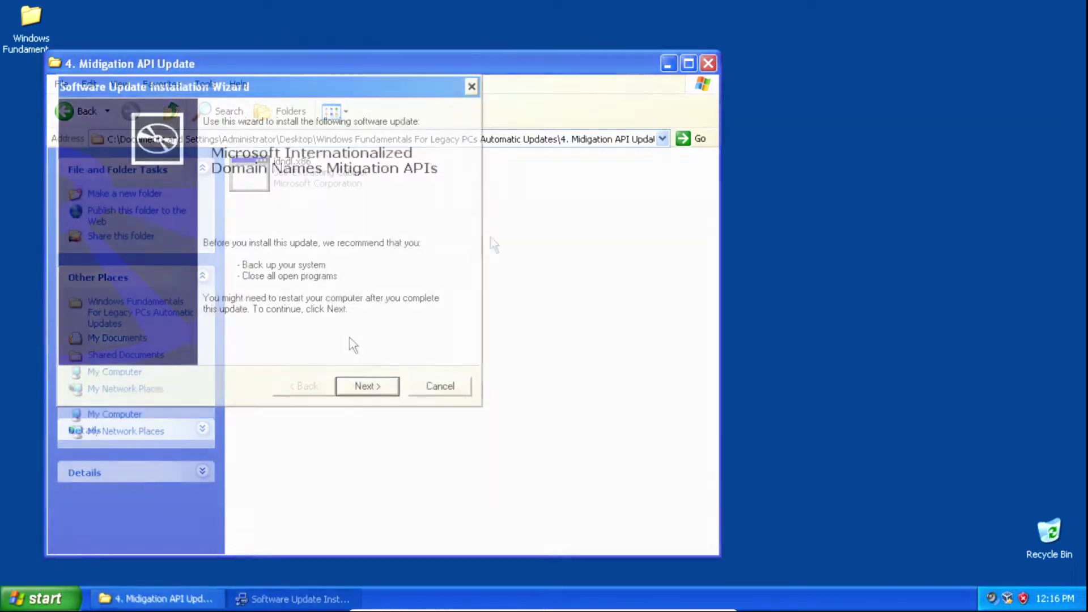
Accept the license and install the Internationalized Domain Names Mitigation APIs update.
click(363, 390)
click(276, 336)
click(363, 386)
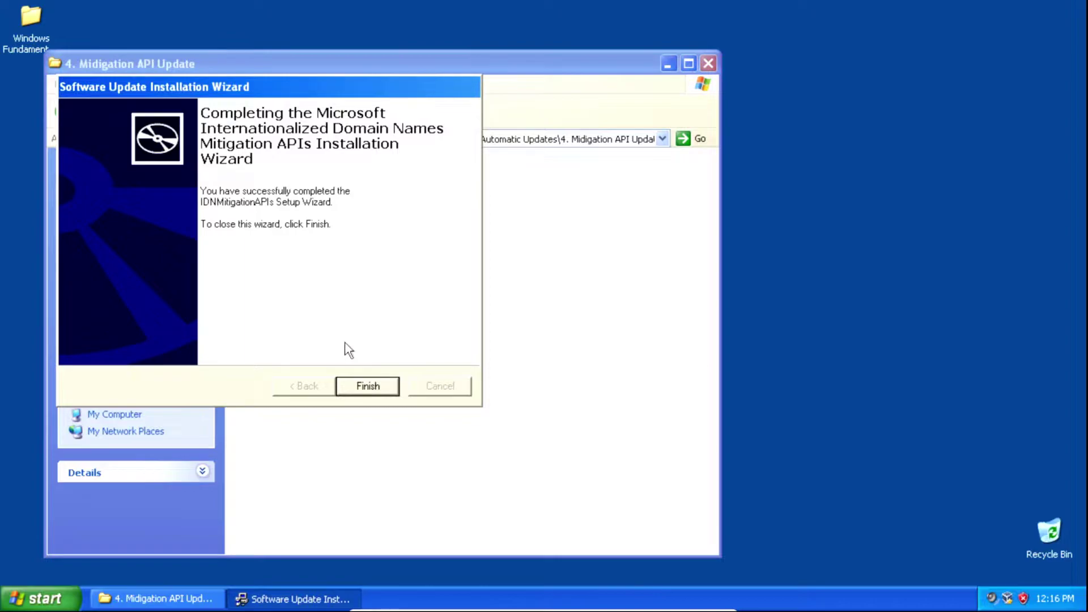
click(364, 385)
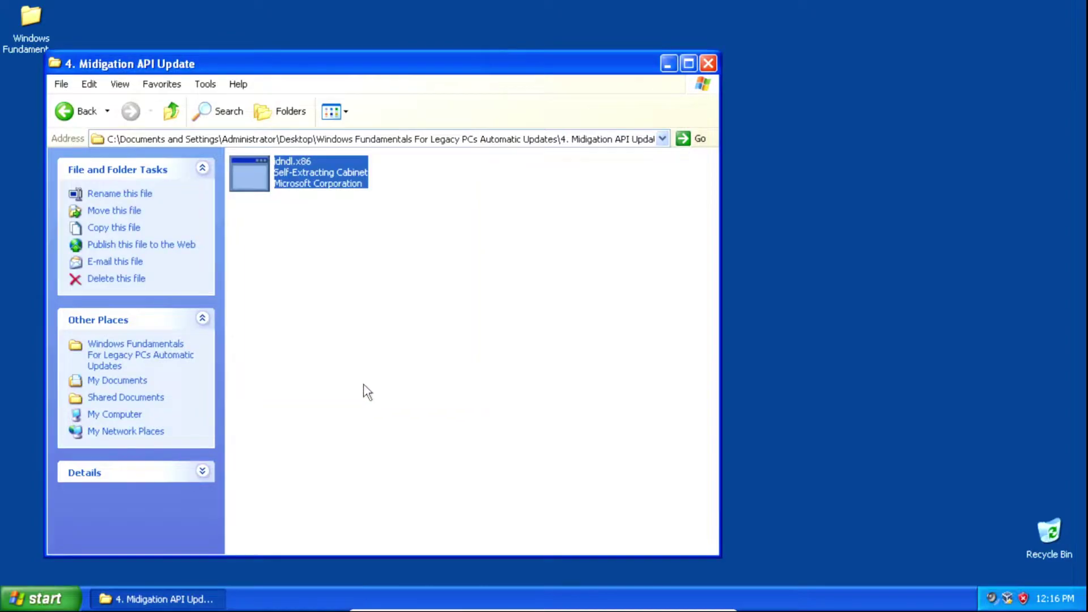
click(363, 316)
click(40, 599)
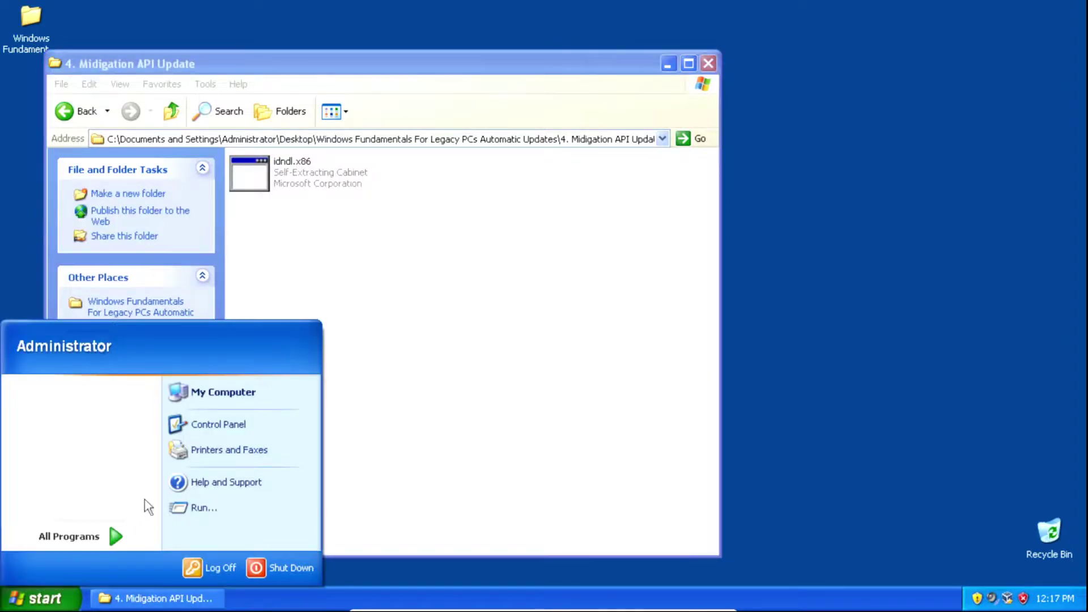
Set Automatic Updates to notify without downloading, then close Security Center and Control Panel.
click(218, 425)
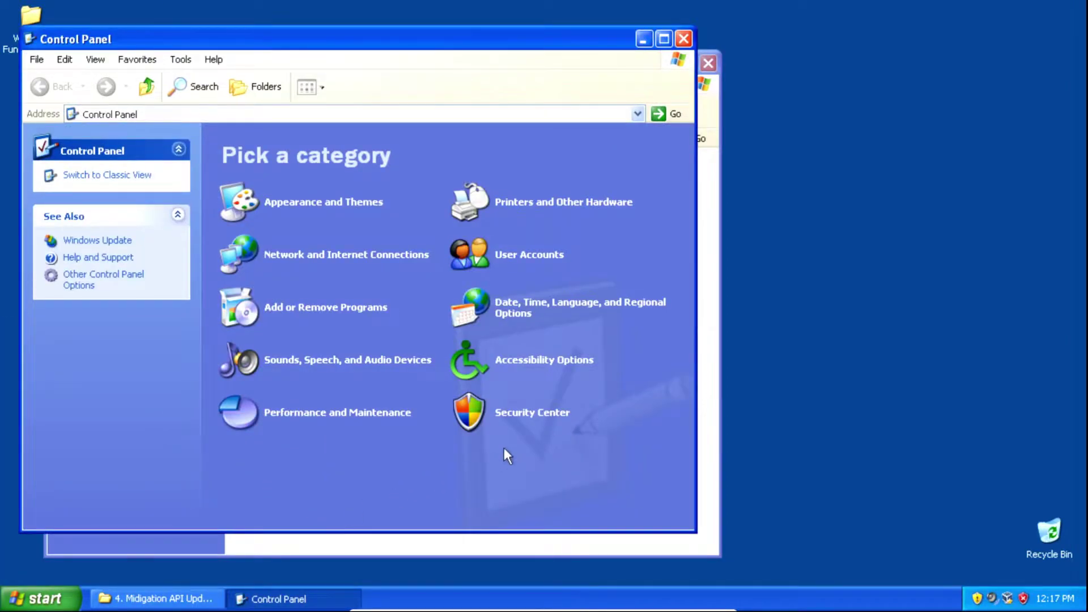
click(540, 418)
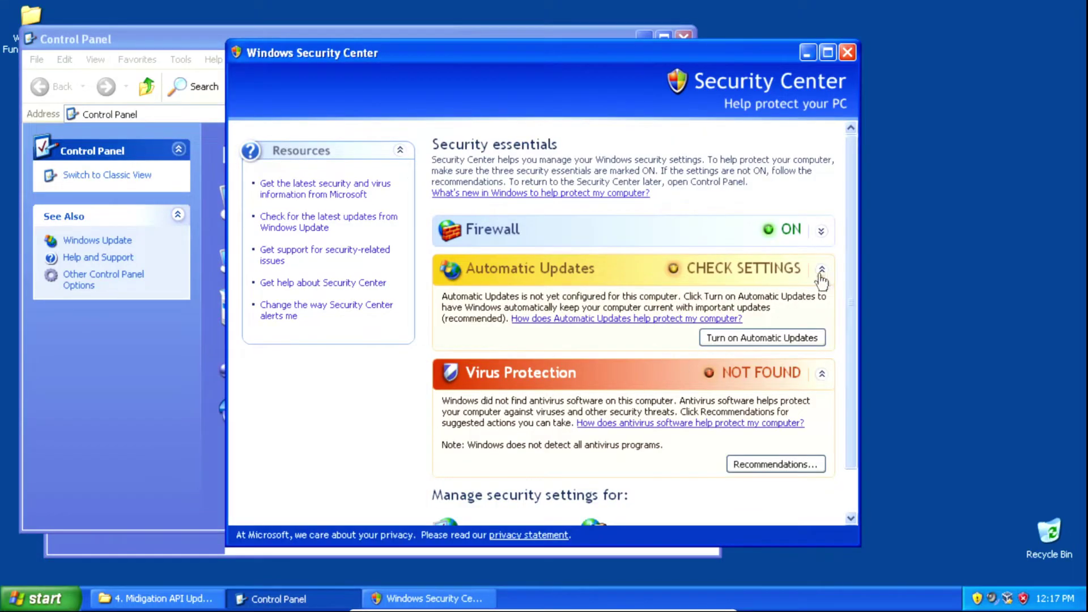
drag(854, 272, 855, 361)
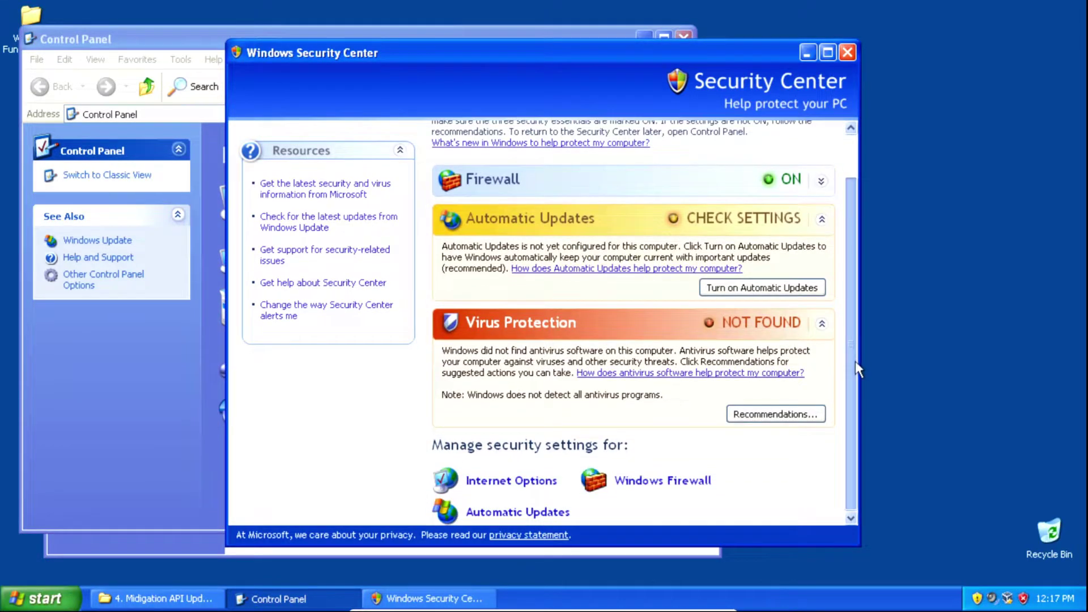
click(513, 513)
click(120, 367)
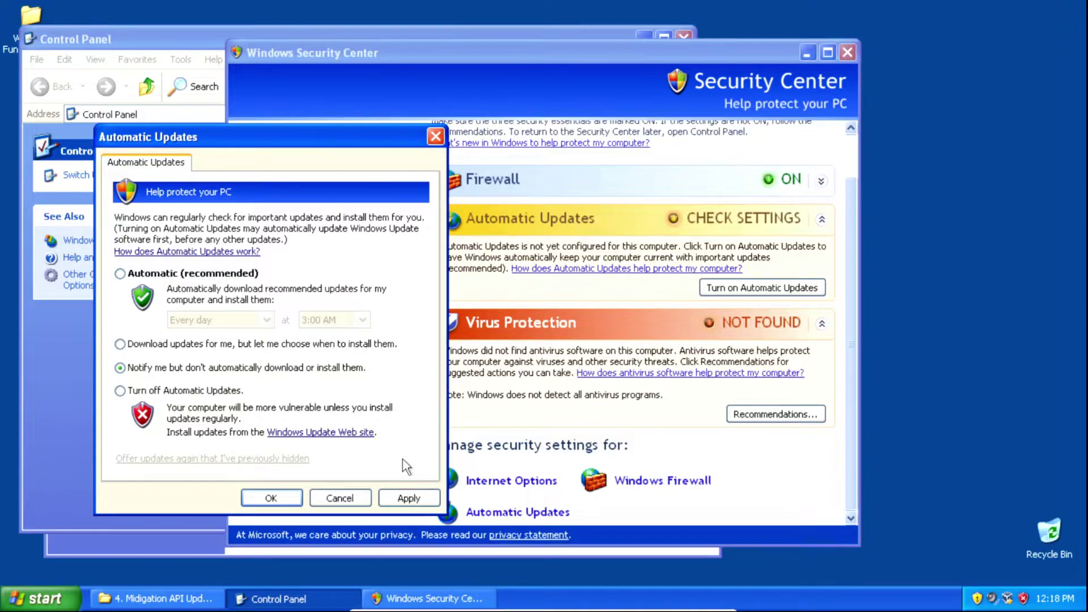
click(409, 498)
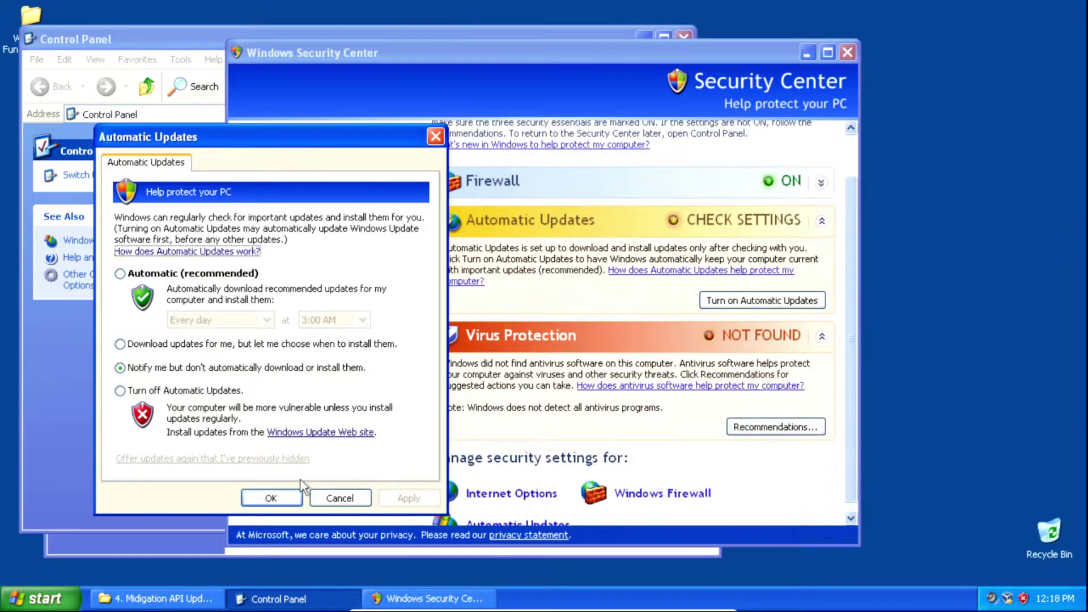
click(276, 499)
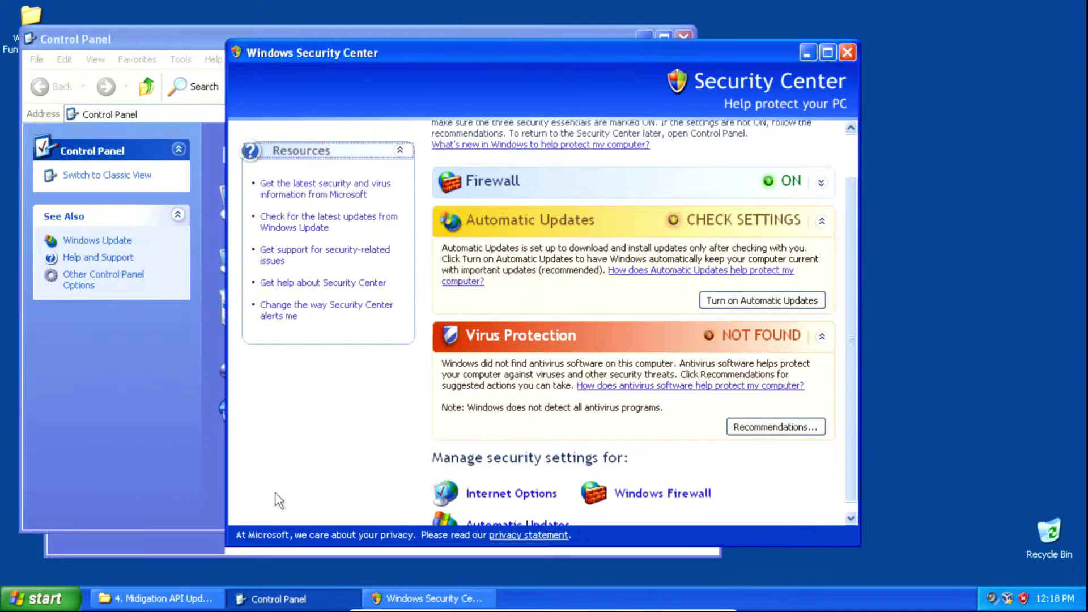
click(847, 52)
click(684, 38)
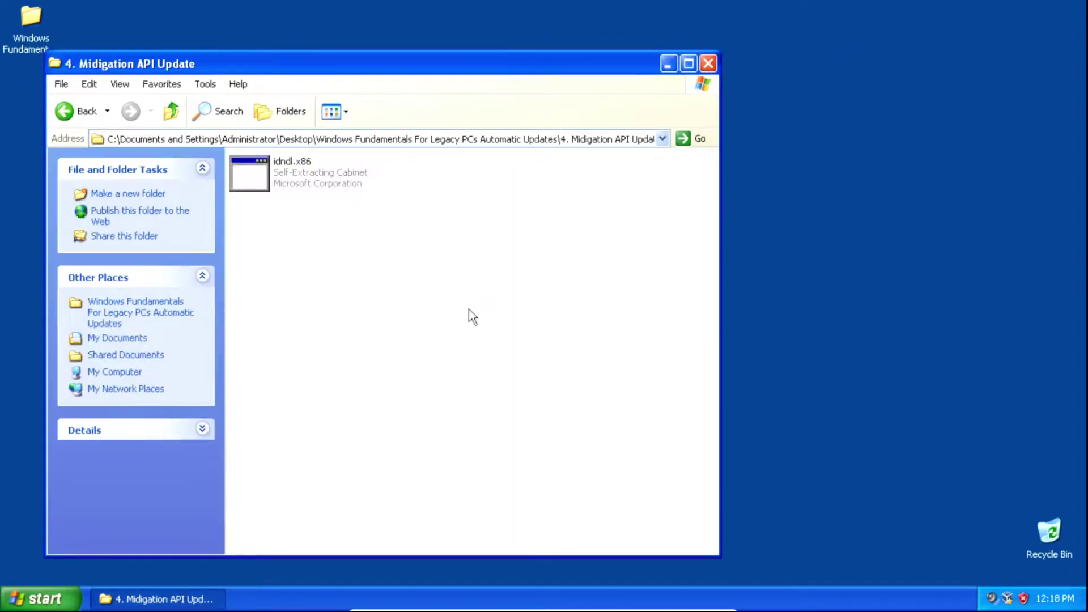
Start Run_wsus from the WSUS_Proxy_NT5 folder and unblock it in the firewall alert.
key(BackSpace)
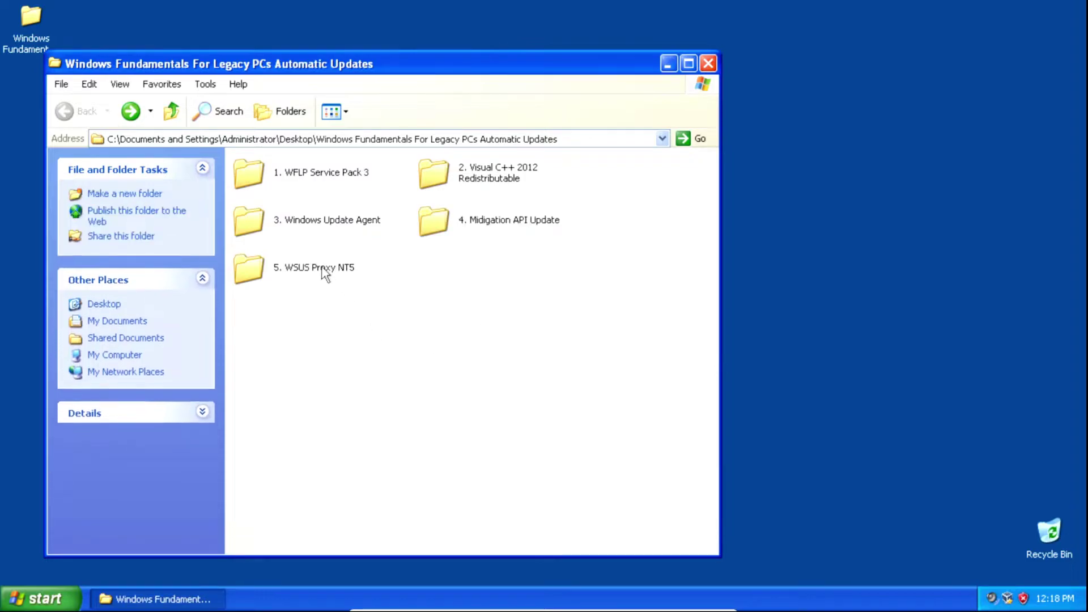
double_click(320, 273)
click(461, 222)
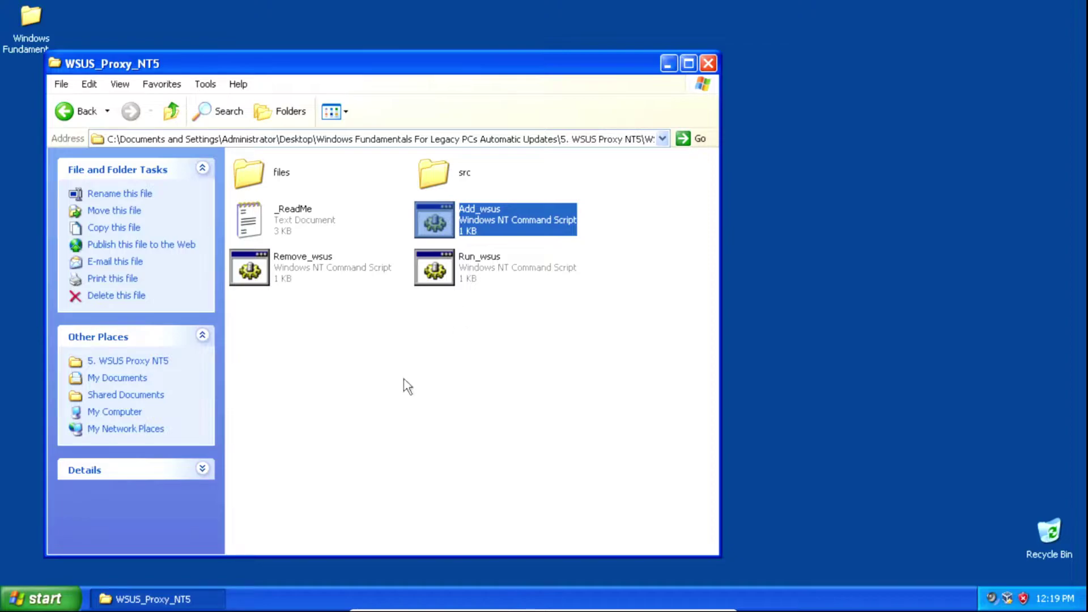
double_click(485, 277)
click(576, 355)
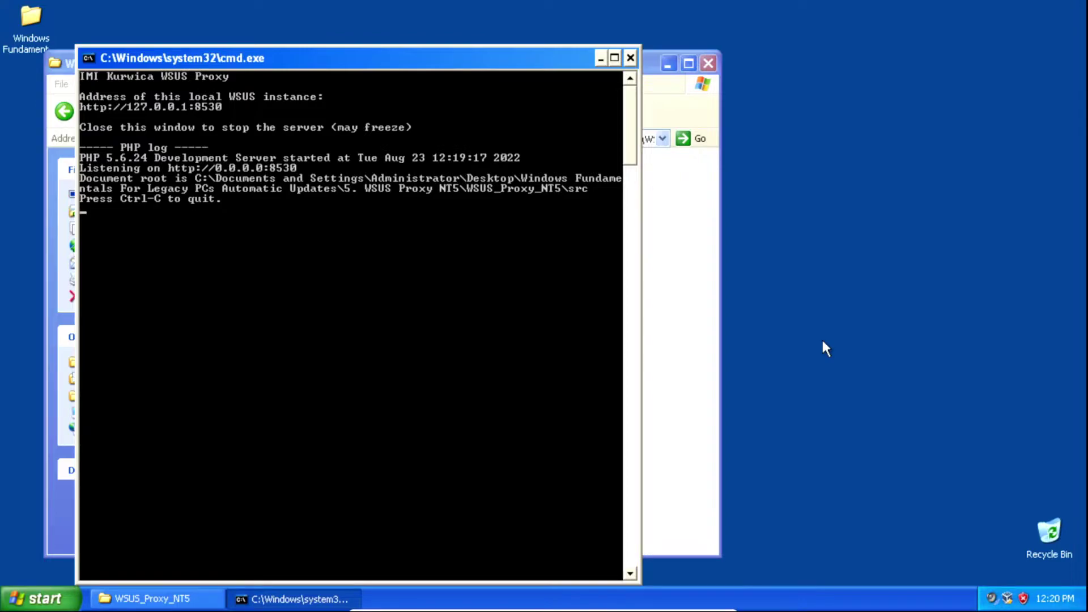
Run wuauclt /detectnow from the Run box to trigger update detection.
key(super+r)
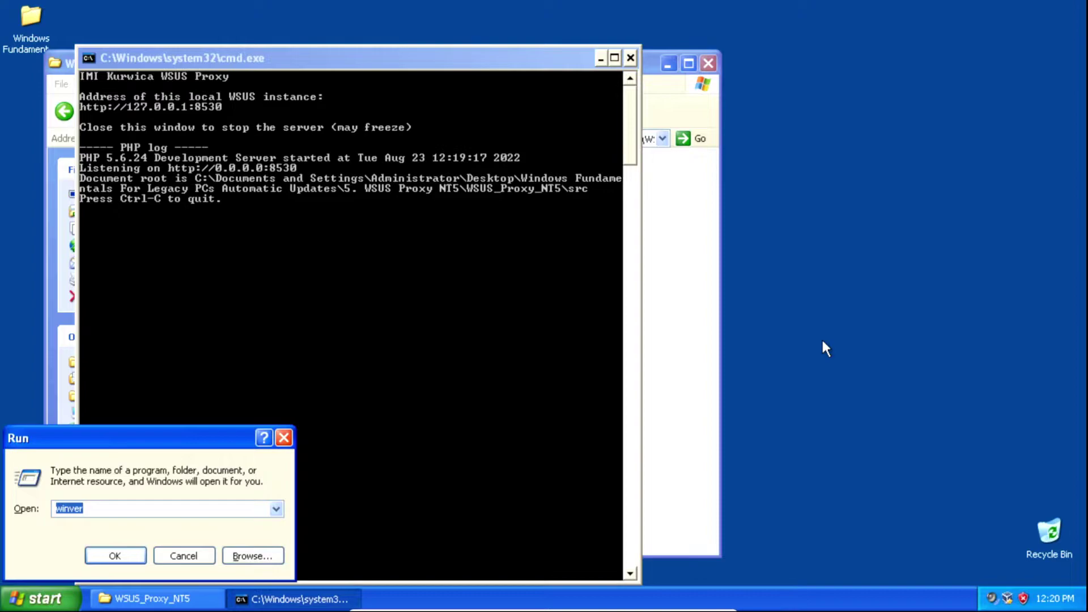
text(wuauc)
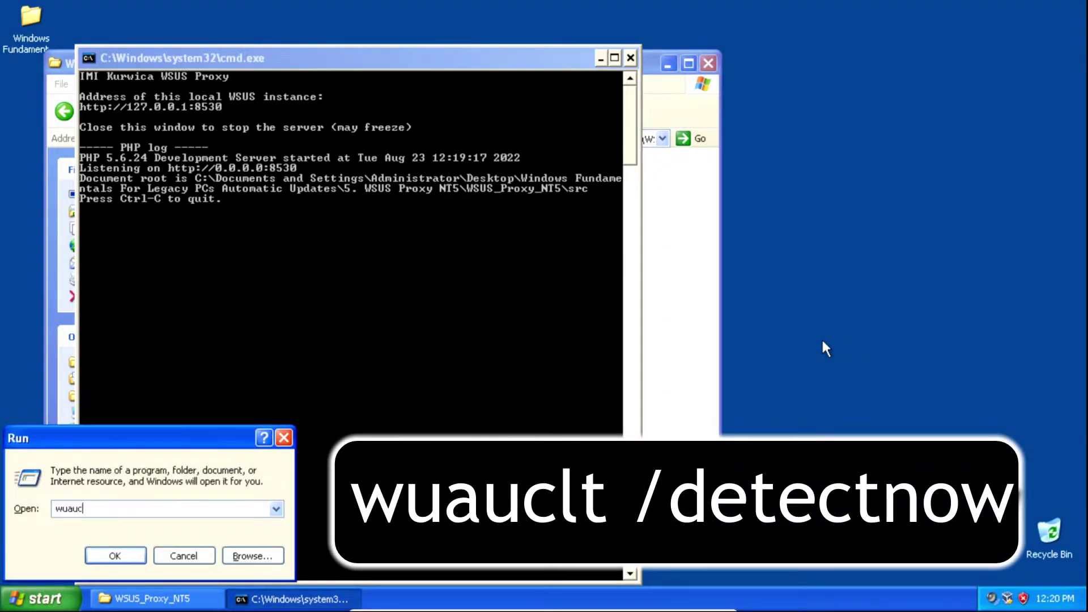
text(lt /detectnow)
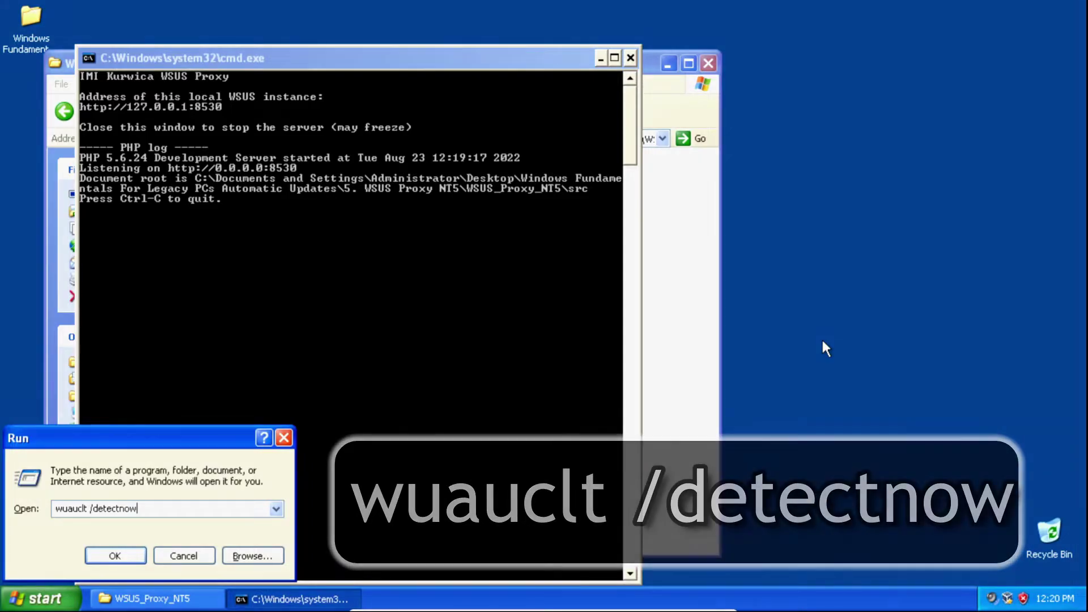
key(Return)
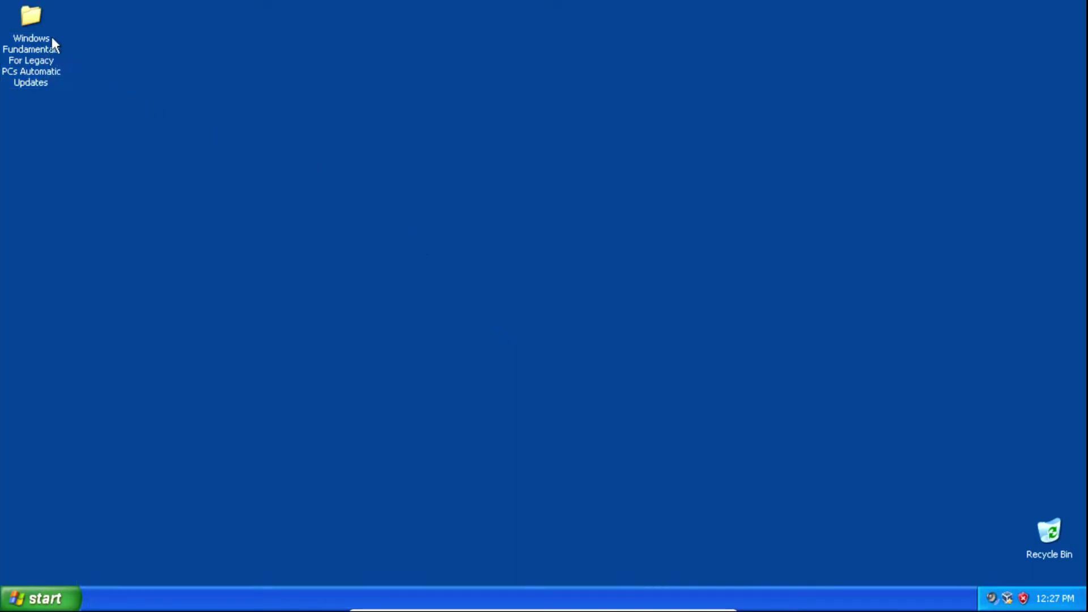
Install the optional KB898461 update from the 5. KB898461 Update (Optional) folder.
double_click(30, 19)
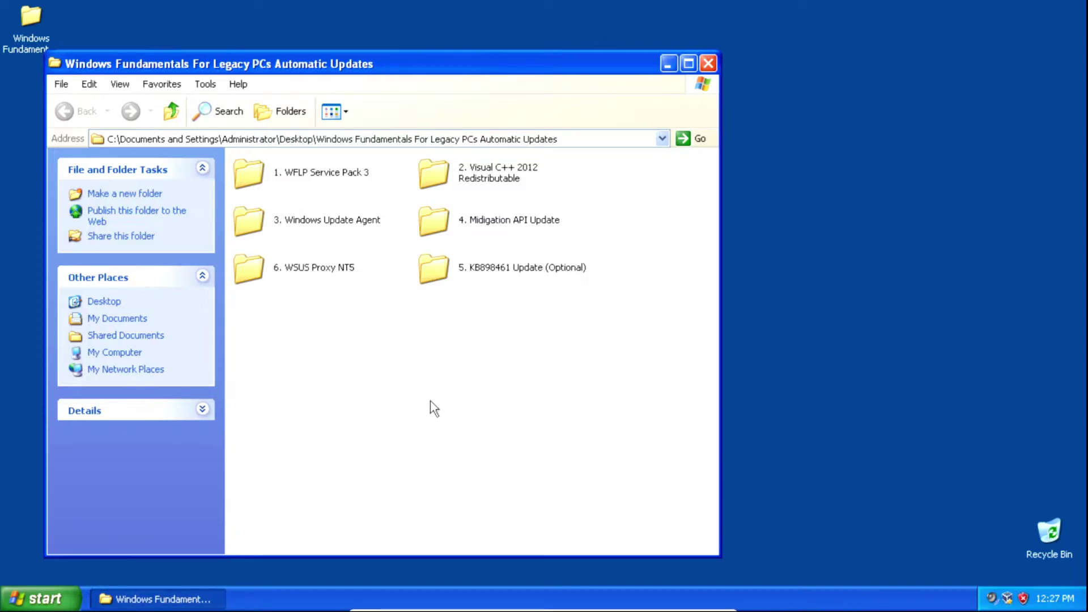
double_click(471, 267)
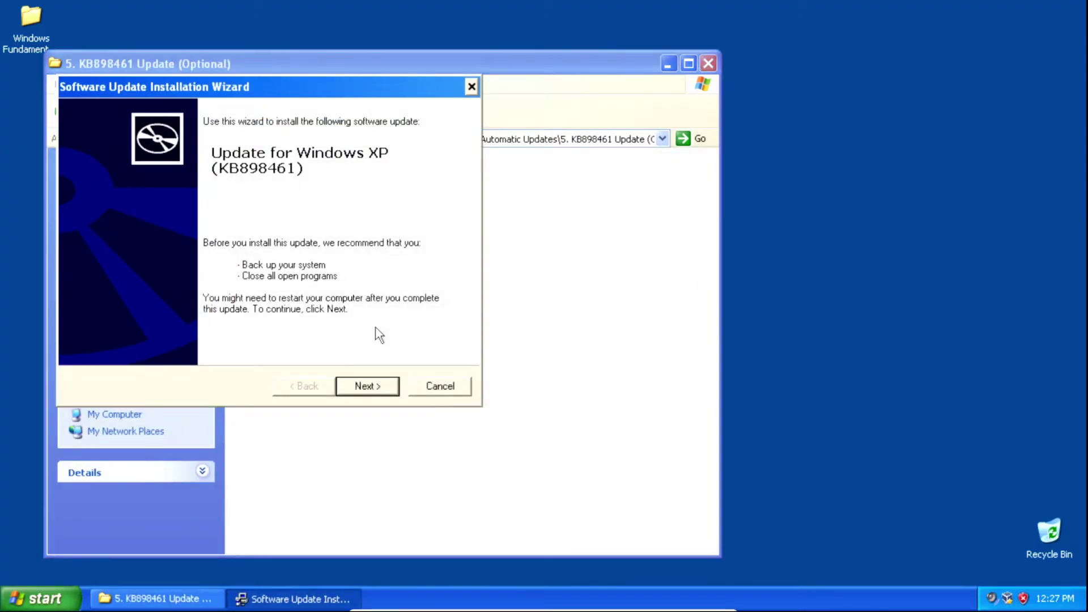
click(368, 387)
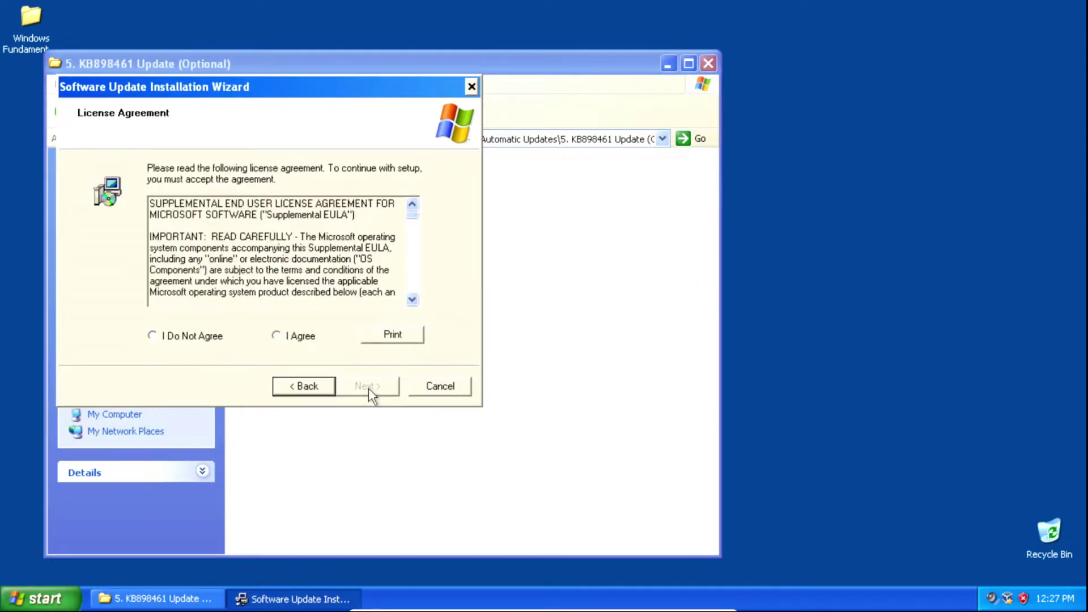
click(302, 339)
click(366, 386)
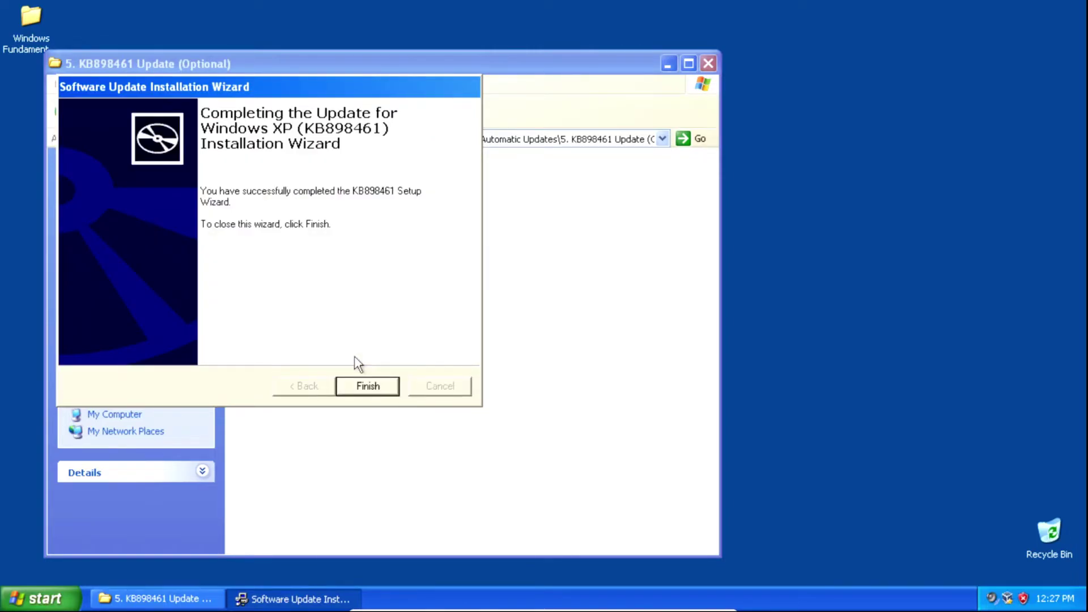
click(370, 389)
click(372, 396)
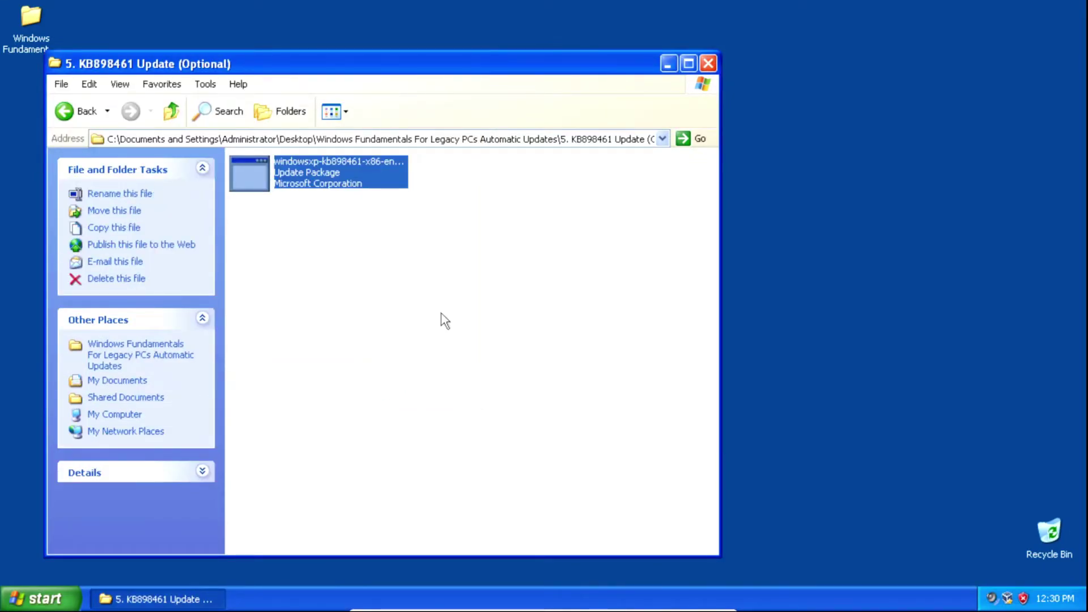
key(BackSpace)
Start the WSUS proxy from 6. WSUS Proxy NT5\WSUS_Proxy_NT5 and rerun wuauclt /detectnow from Run.
double_click(355, 277)
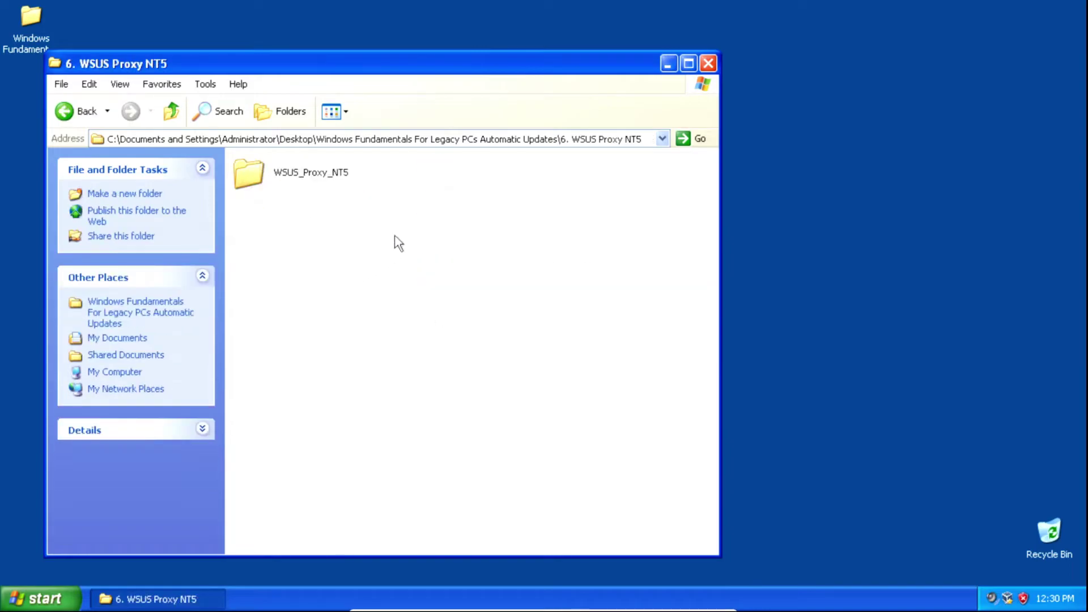
double_click(333, 184)
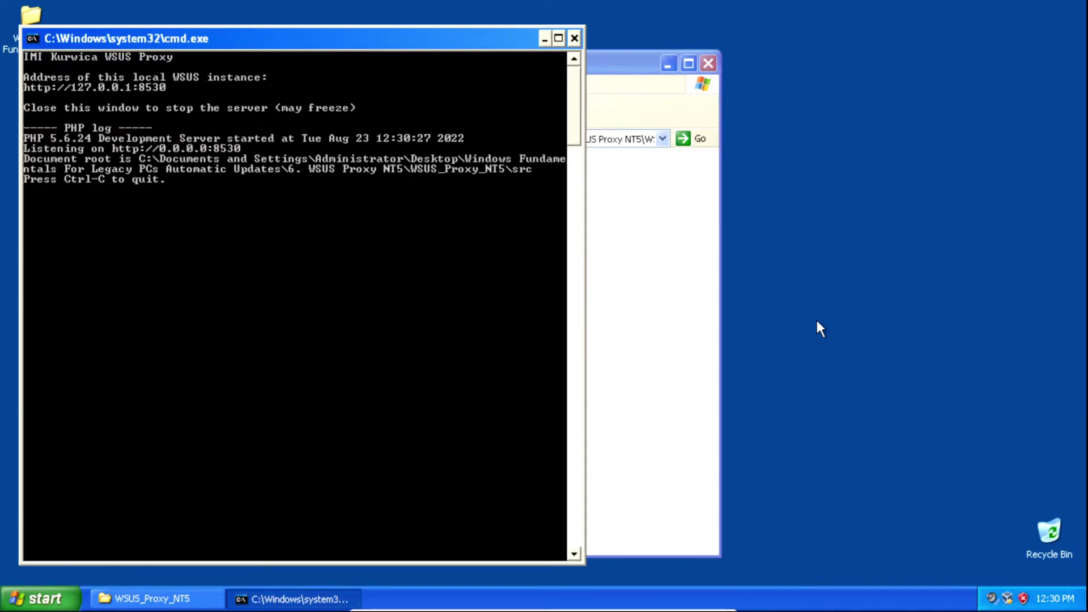
key(super+r)
key(End)
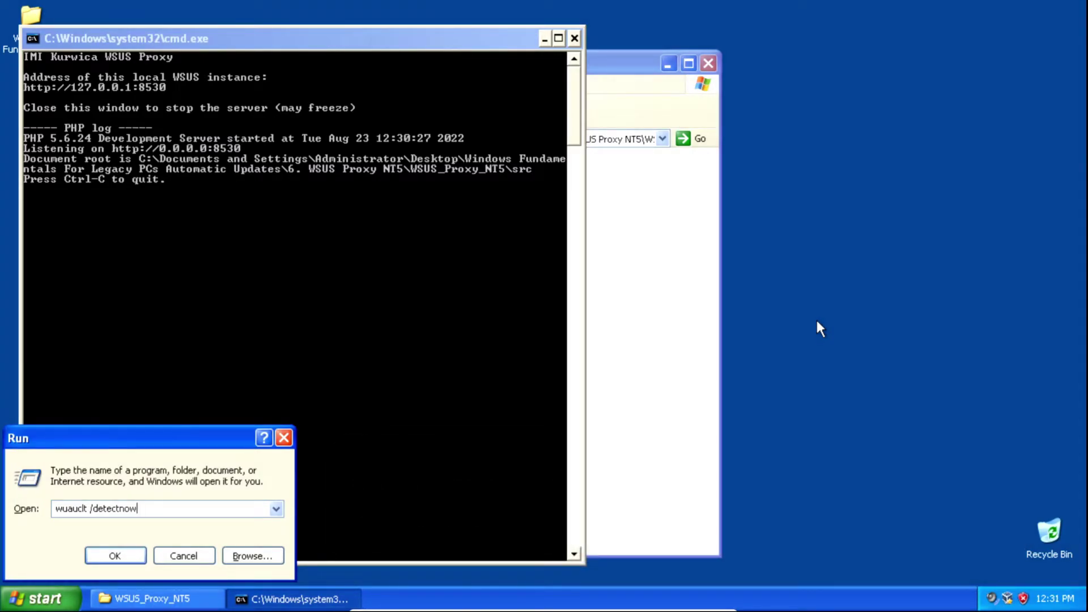
key(Return)
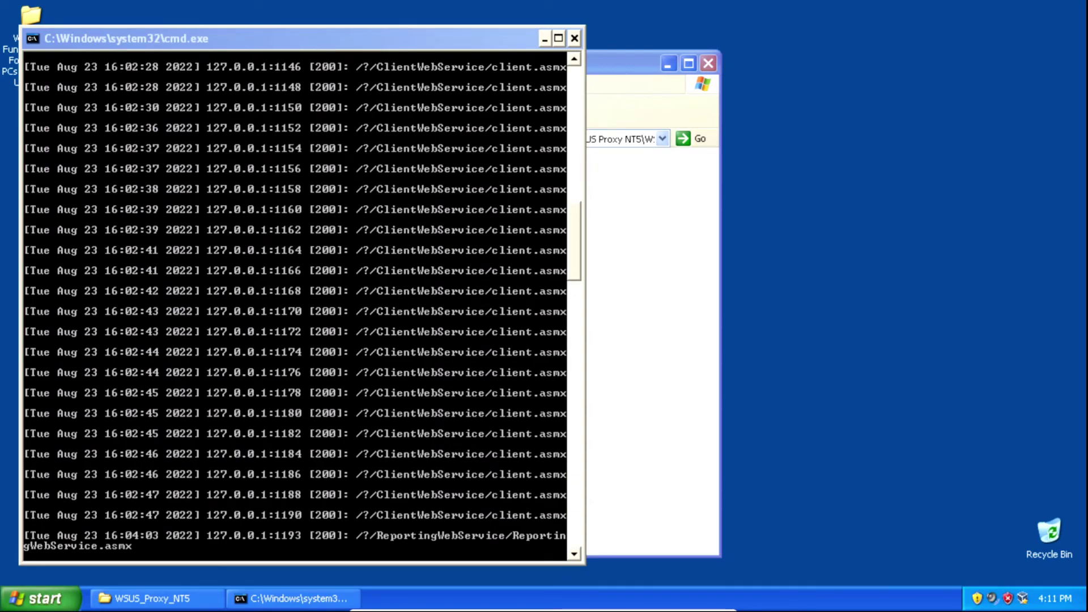
Review the updates offered in the Automatic Updates tray list and download all checked ones.
click(977, 599)
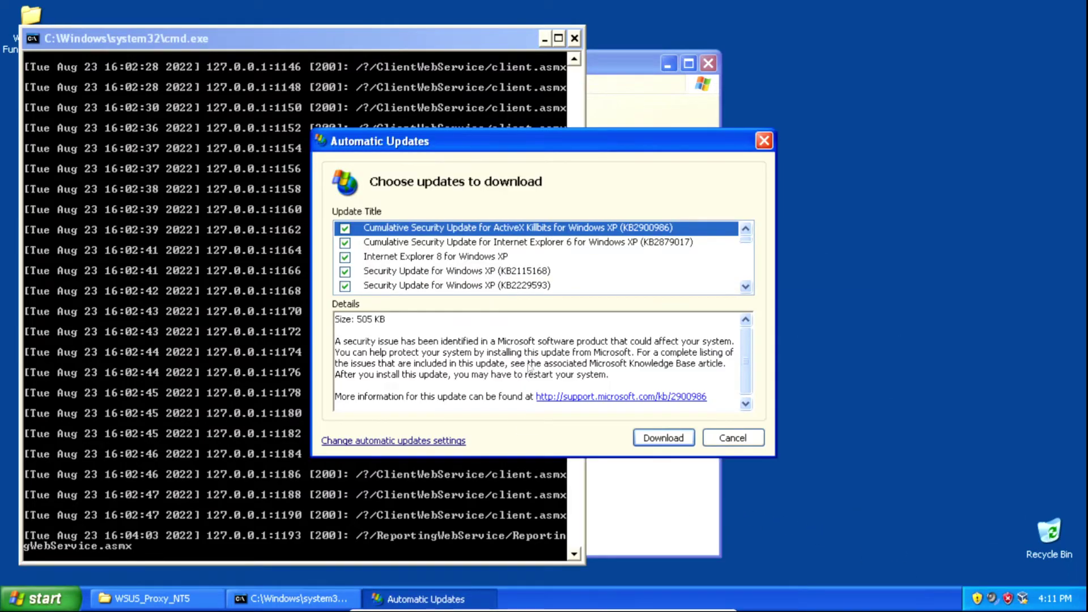
scroll(746, 250, down, 6)
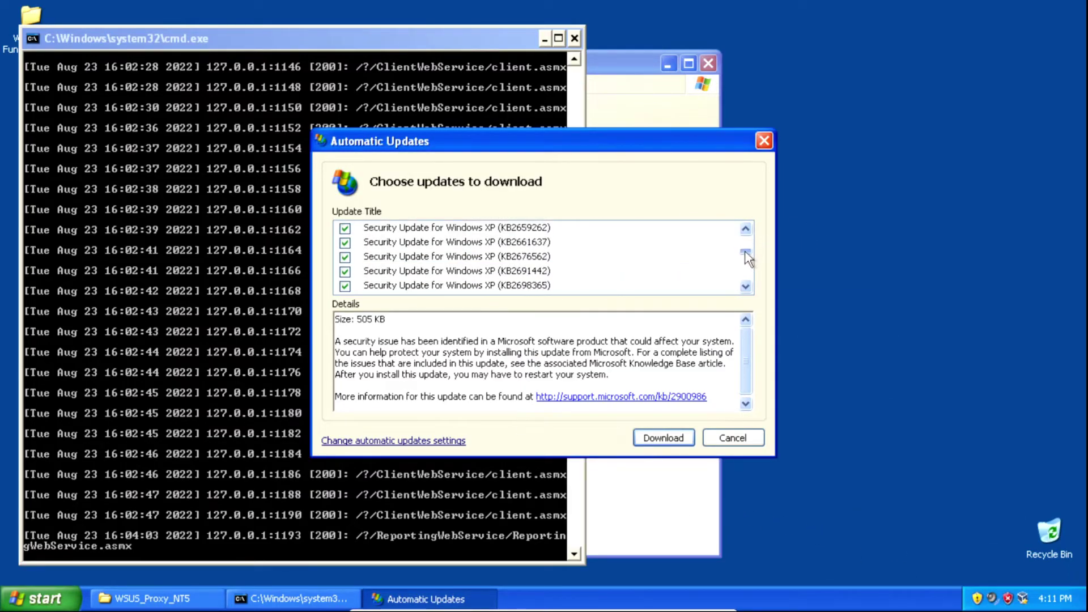
scroll(747, 243, up, 6)
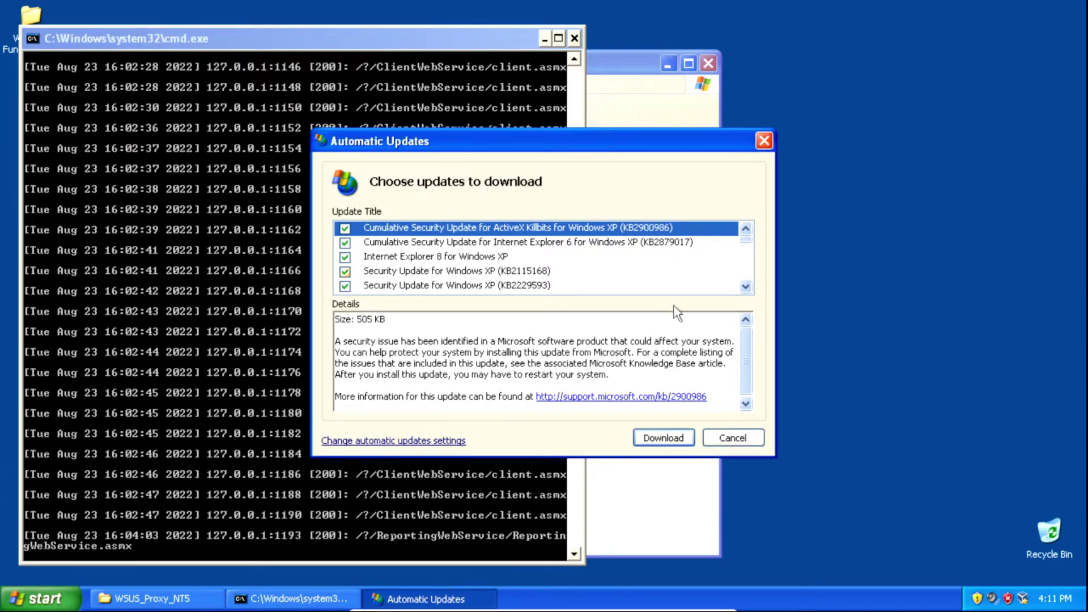
click(665, 436)
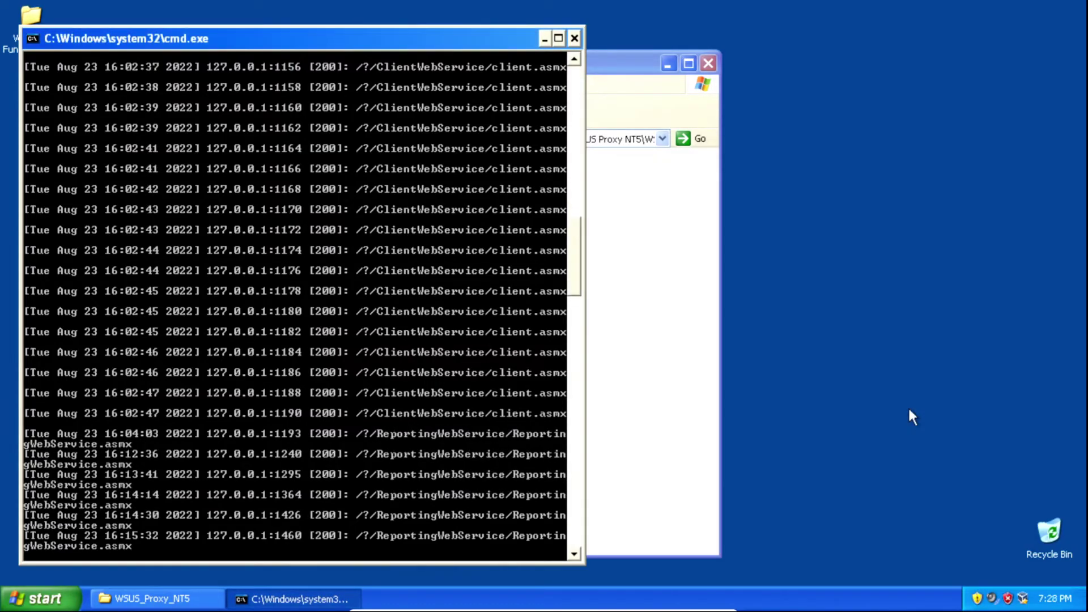
Choose Custom Install, review the list of 111 updates, and install the checked ones.
click(976, 599)
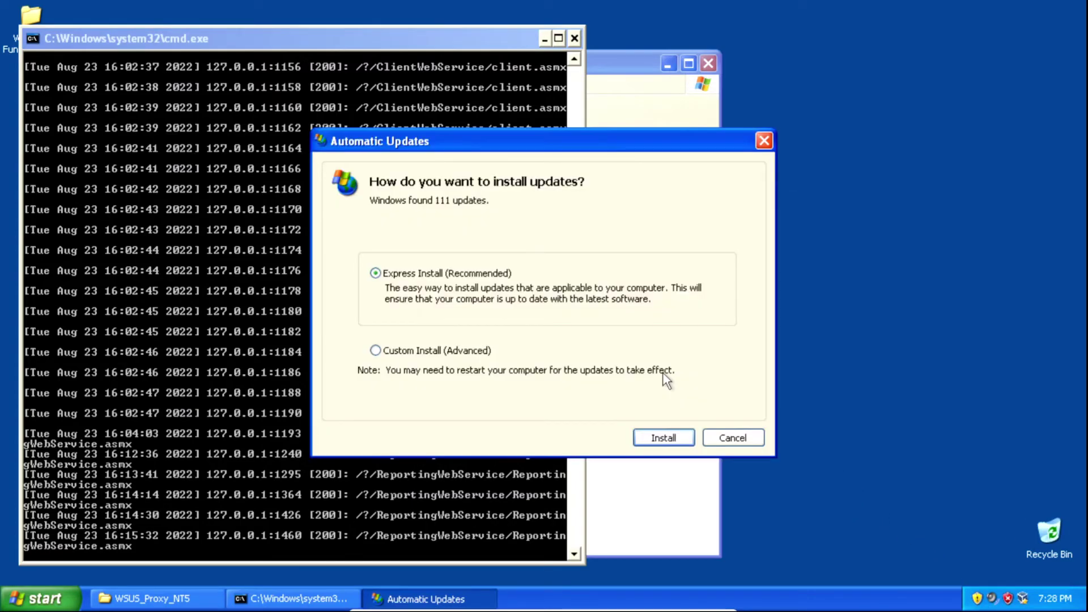
click(424, 351)
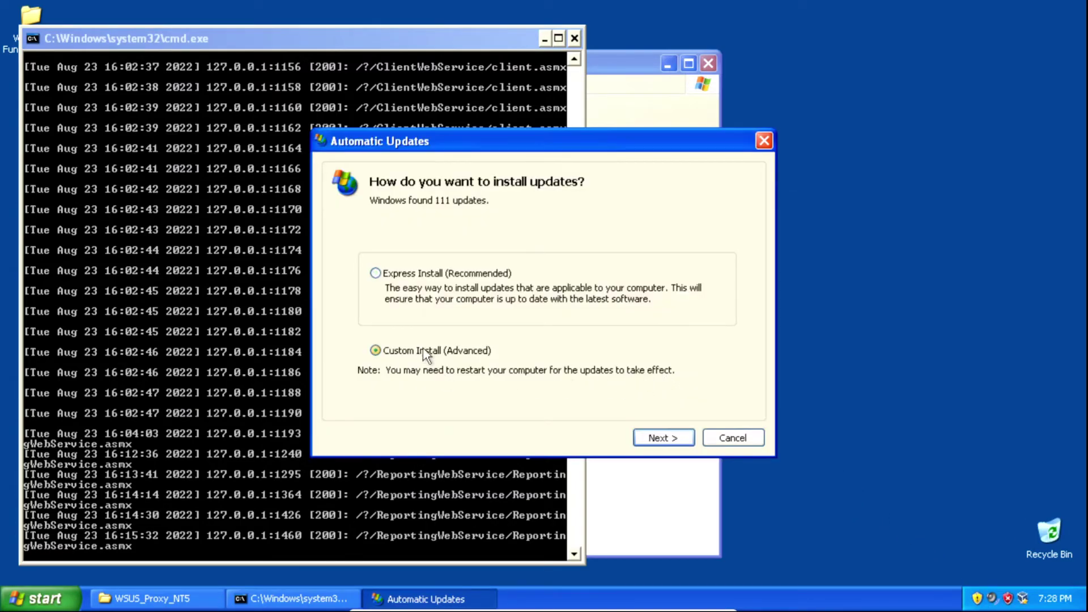
click(657, 438)
drag(750, 240, 766, 220)
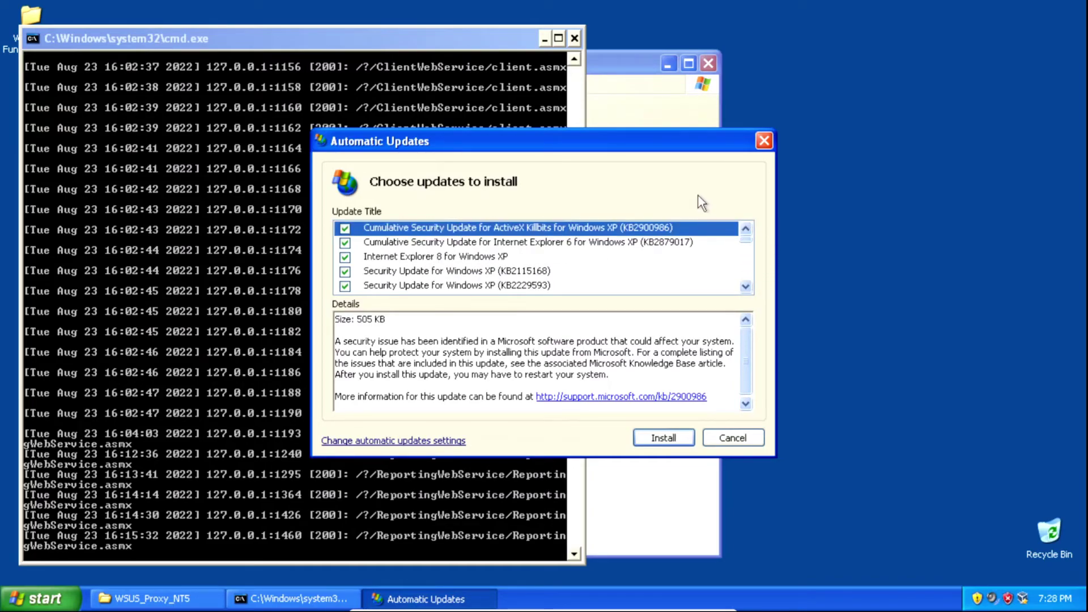
click(662, 438)
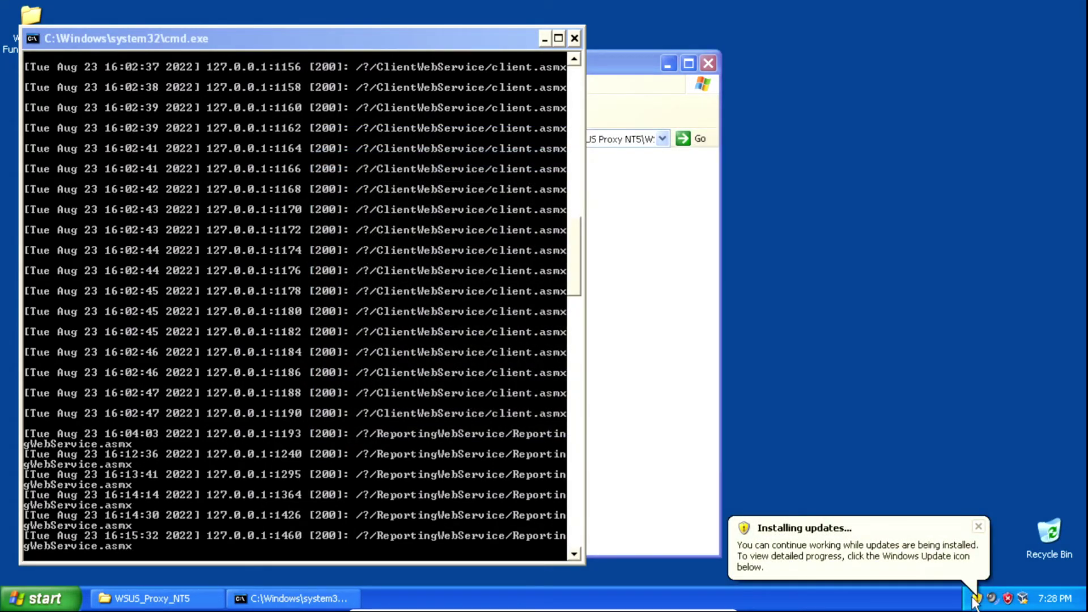